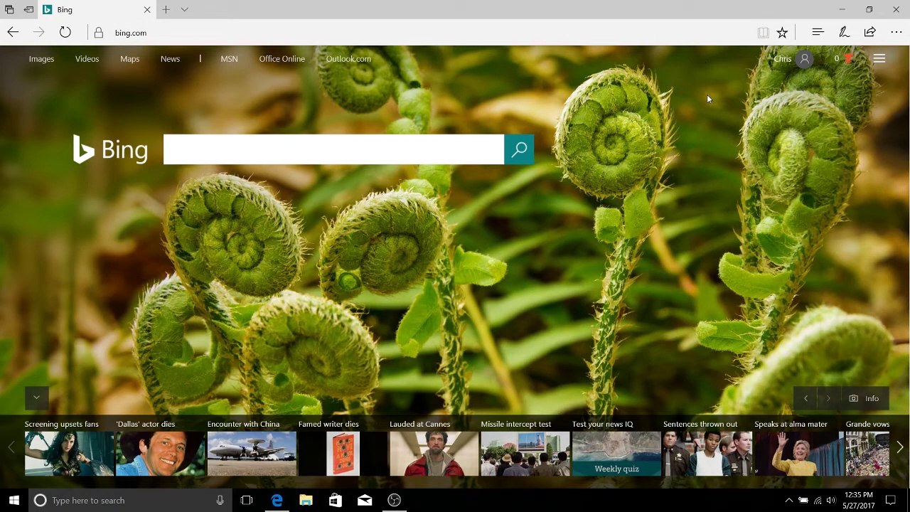
Select the full Bing page address in the address bar
left_click(160, 36)
left_click_drag(192, 33, 111, 33)
left_click(812, 129)
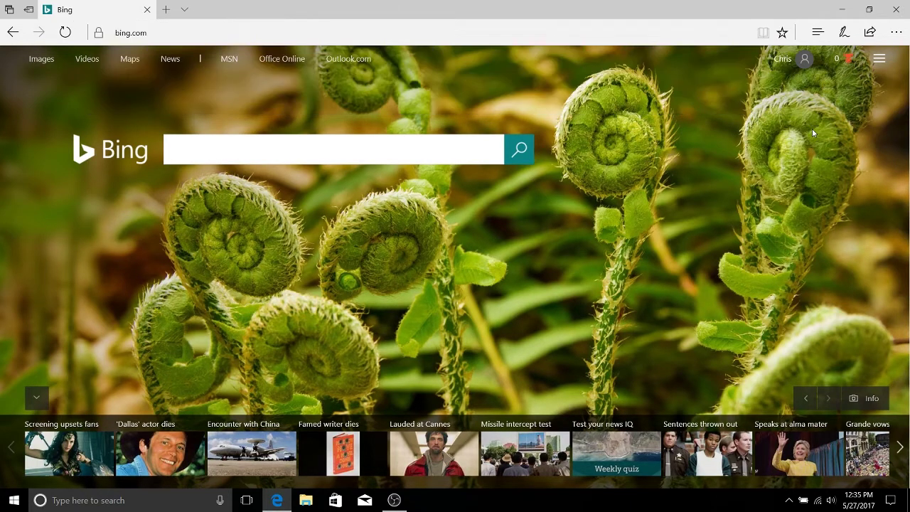
Save the Bing page as a favorite named 'Bing' in the Favorites Bar folder
left_click(782, 33)
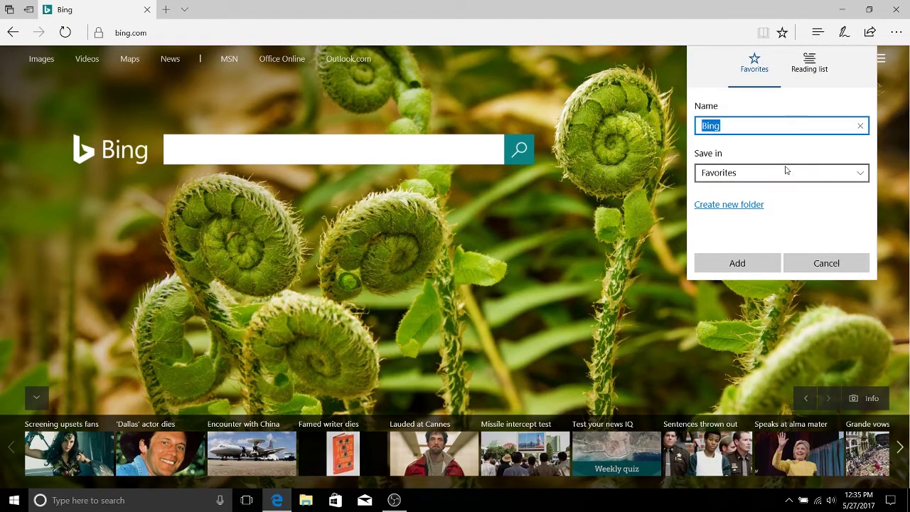
left_click(786, 171)
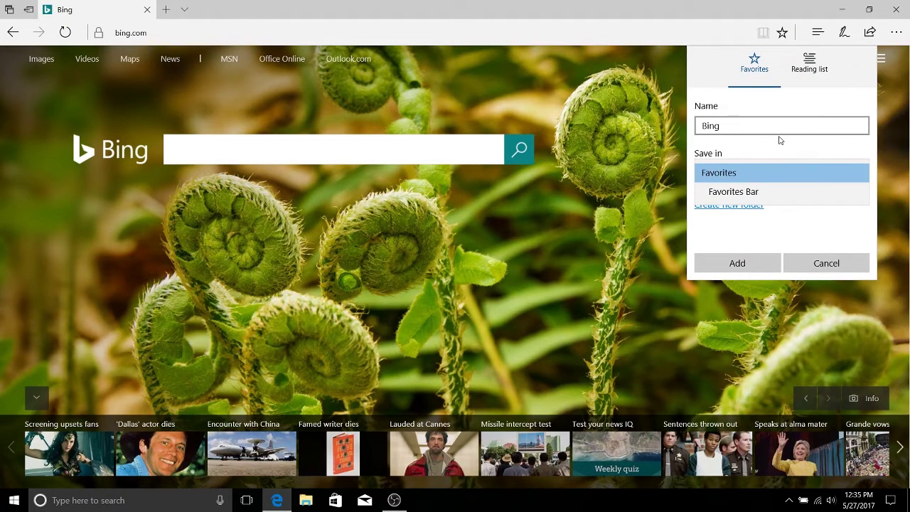
left_click(770, 148)
left_click(743, 173)
left_click(808, 173)
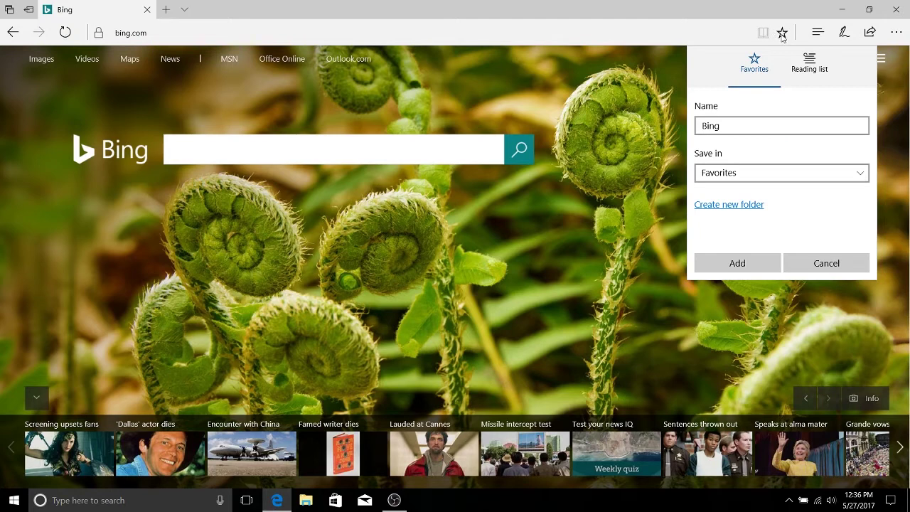
left_click(741, 174)
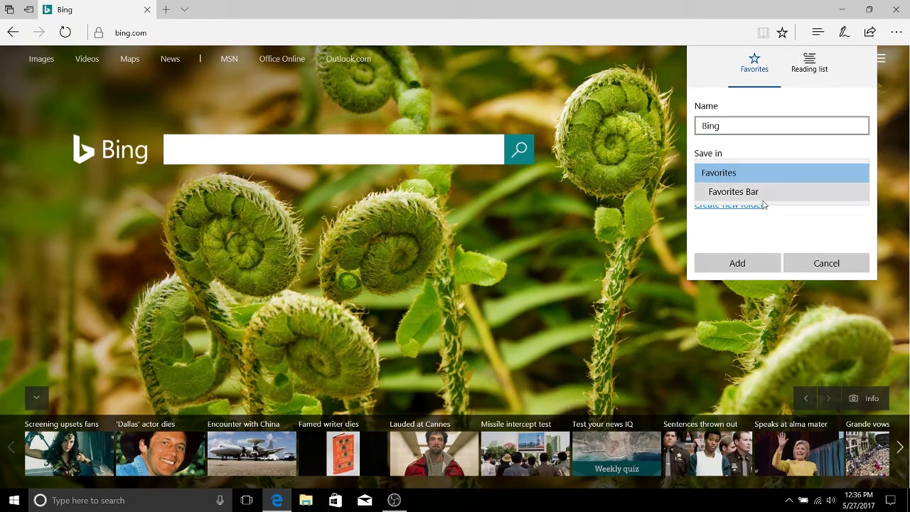
left_click(766, 173)
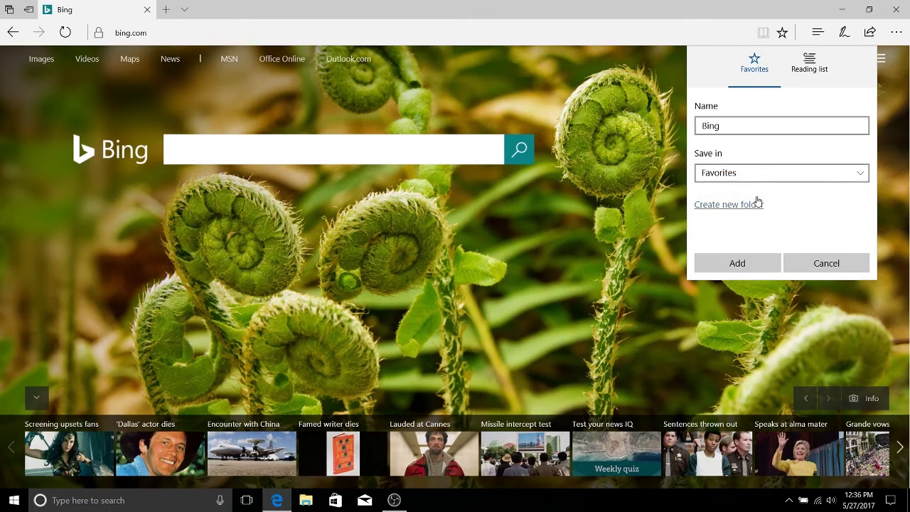
left_click(738, 175)
left_click(739, 192)
left_click(772, 268)
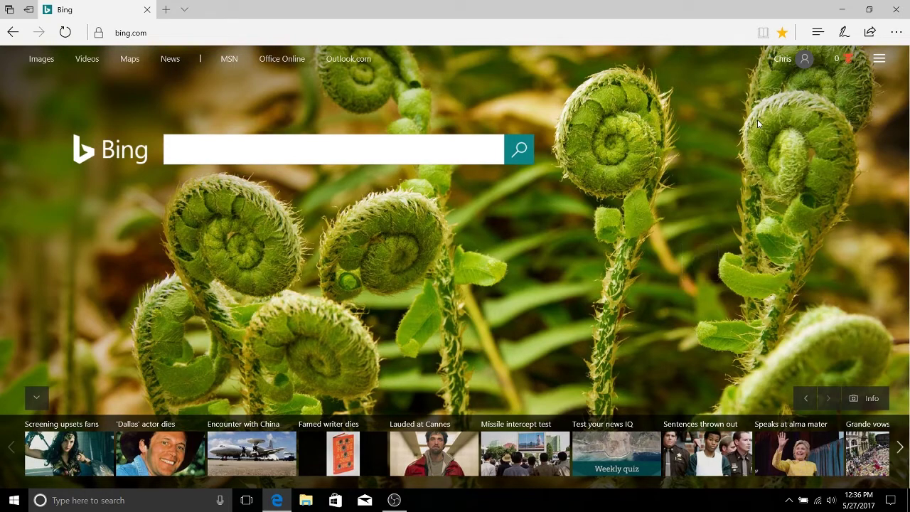
Turn 'Show the favorites bar' On in Edge settings so the Bing favorite shows
left_click(894, 33)
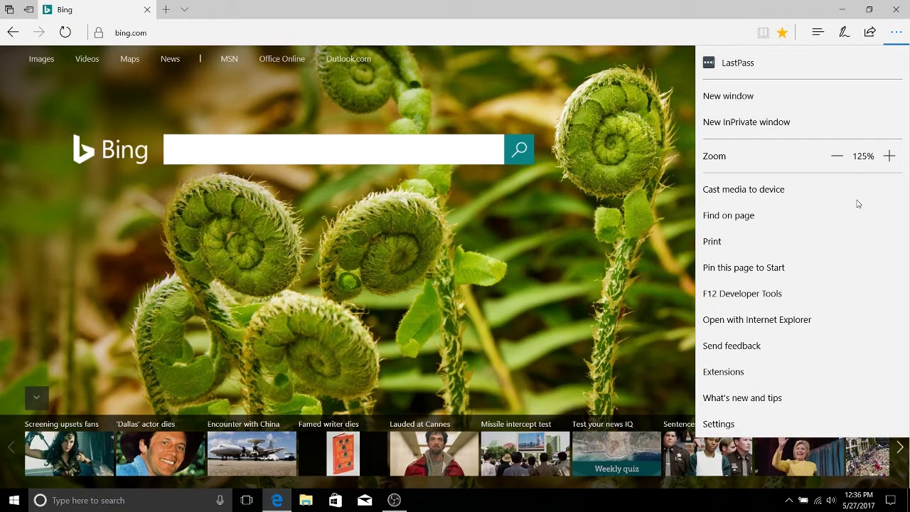
left_click(753, 427)
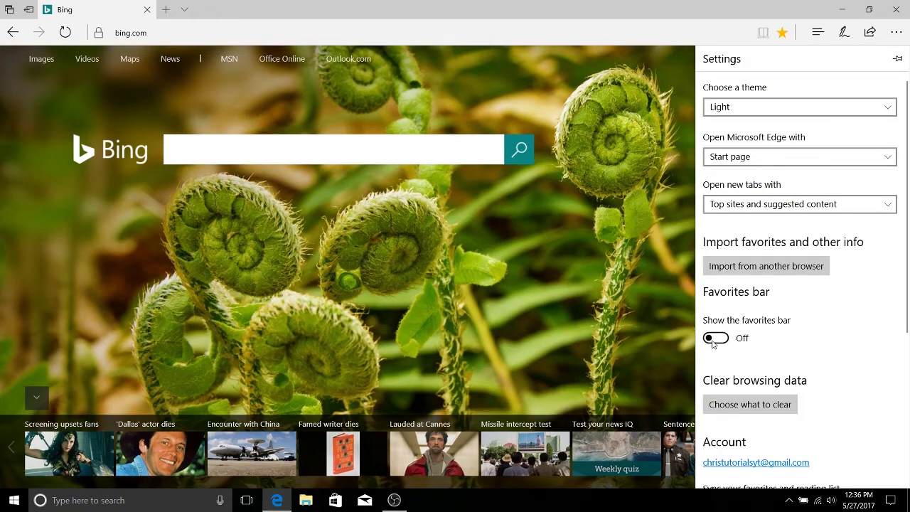
left_click(715, 338)
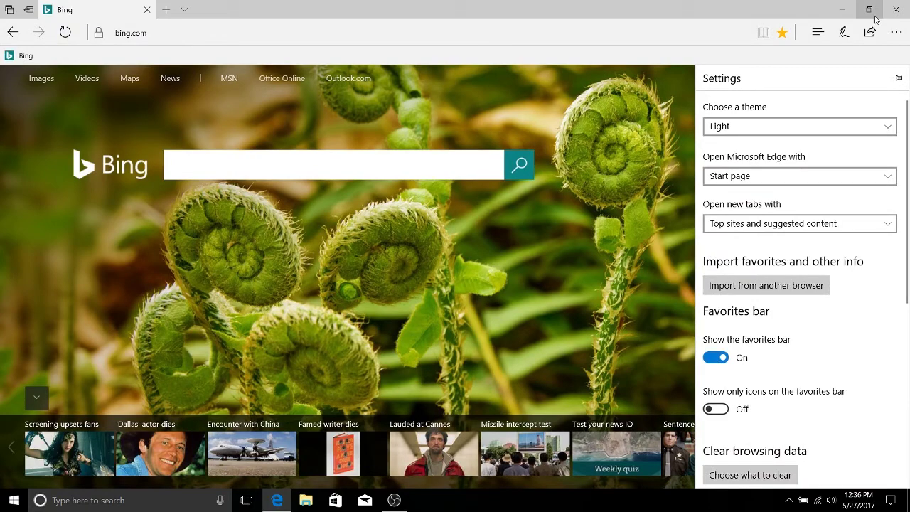
left_click(654, 106)
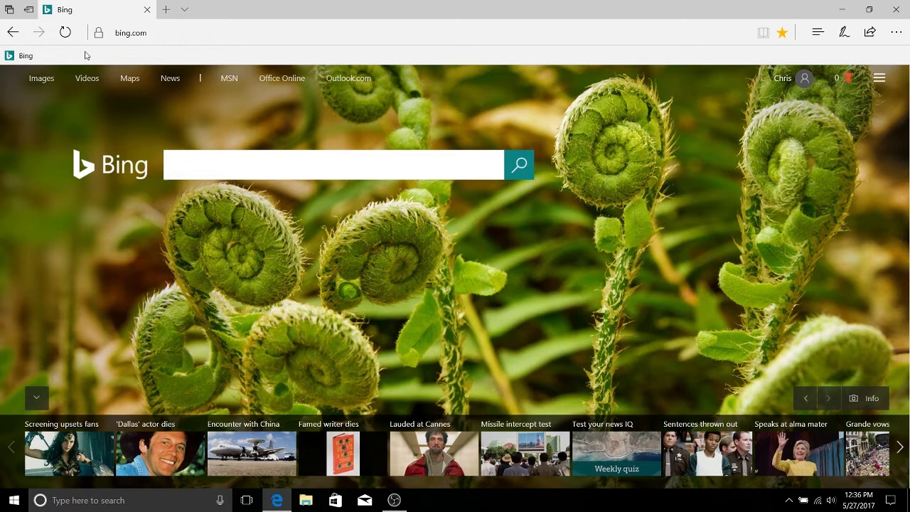
Move the 'does windows 10 mail…' favorite into the Favorites Bar folder from the Hub
left_click(817, 31)
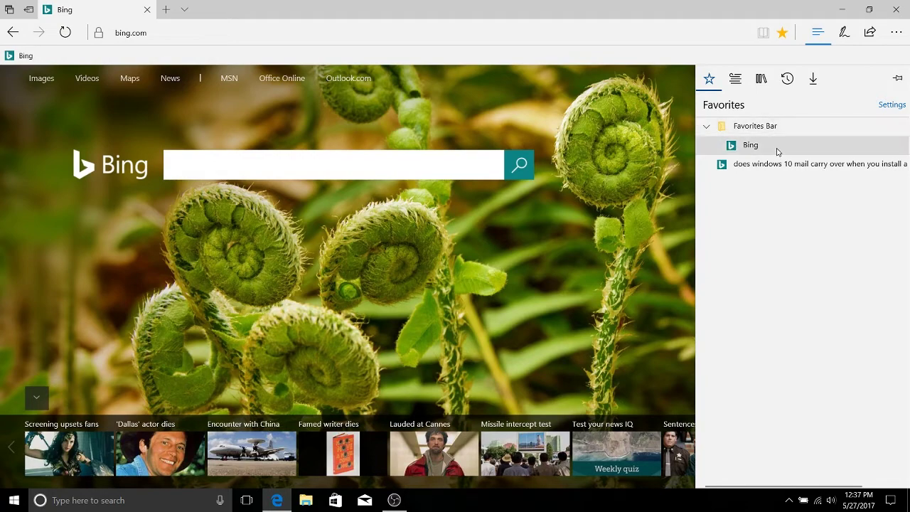
left_click(821, 53)
left_click(817, 31)
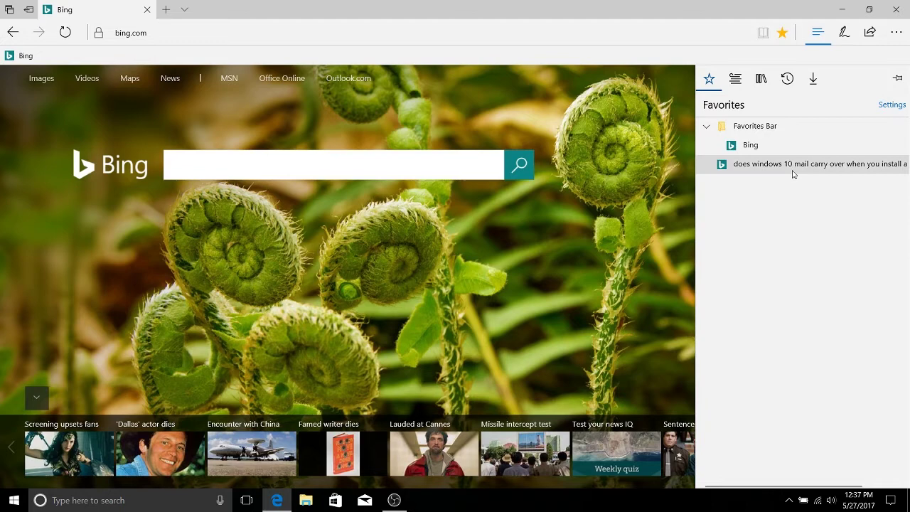
left_click_drag(793, 174, 817, 168)
left_click_drag(742, 169, 779, 134)
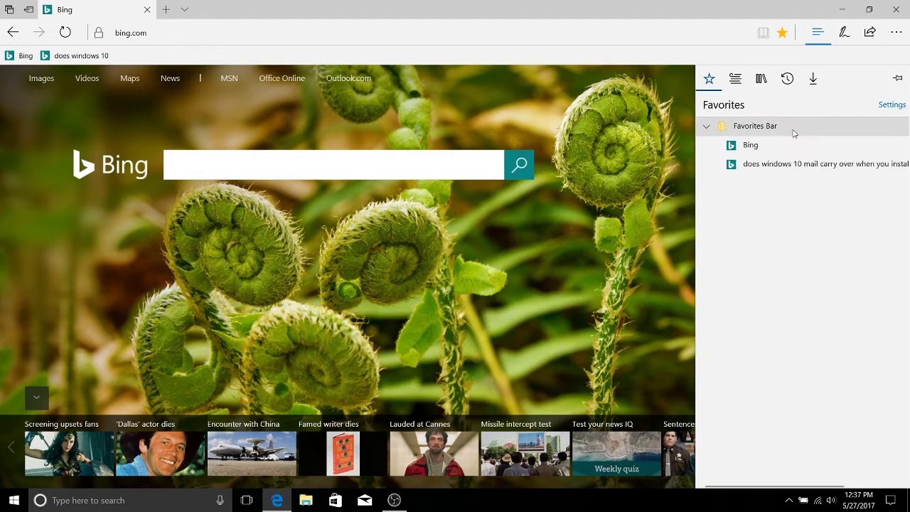
left_click(239, 58)
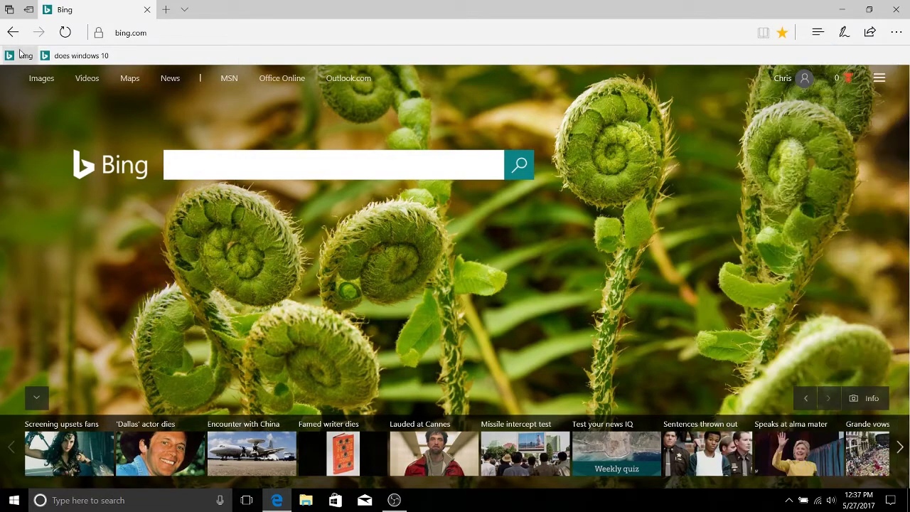
Open the 'does windows 10' favorite and select the end of its results URL
left_click(76, 57)
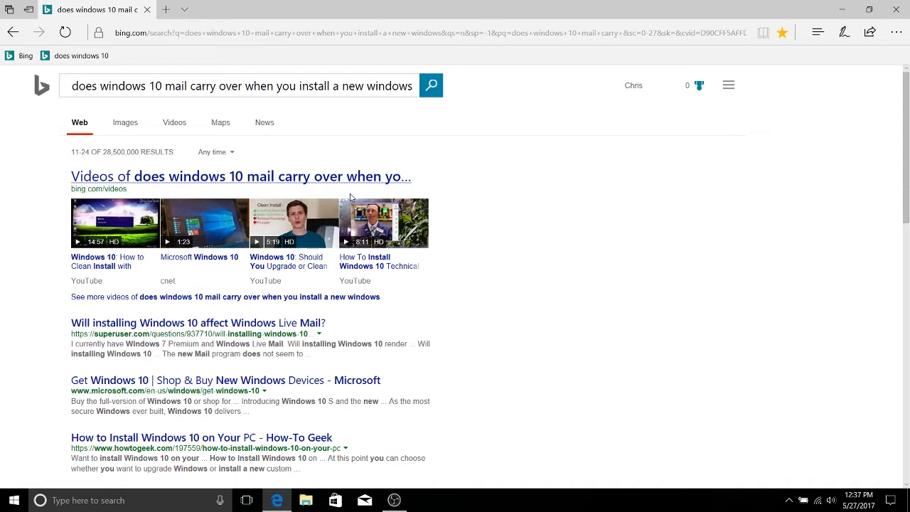
left_click(175, 33)
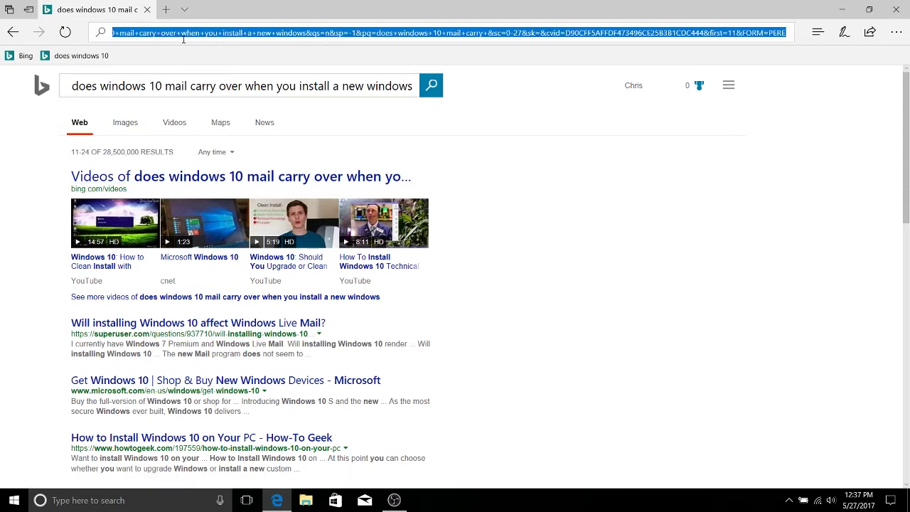
left_click(174, 33)
left_click_drag(175, 32, 863, 67)
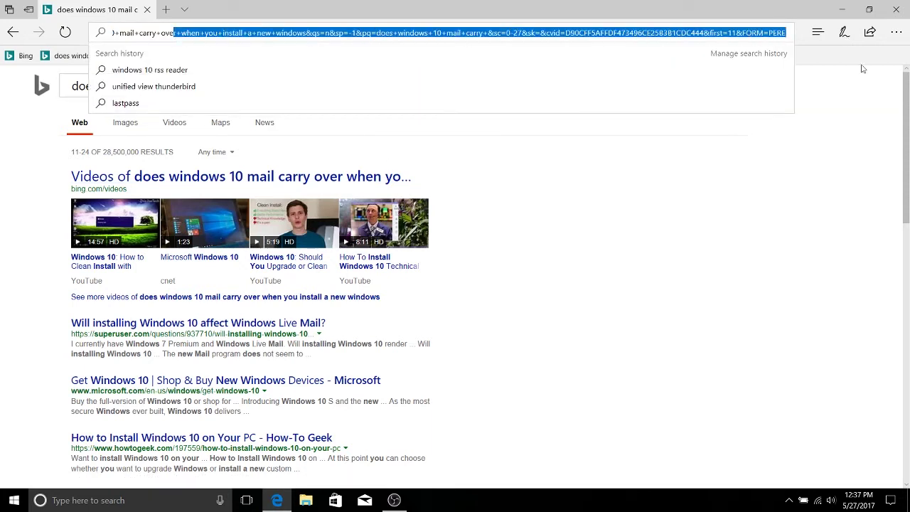
left_click(867, 124)
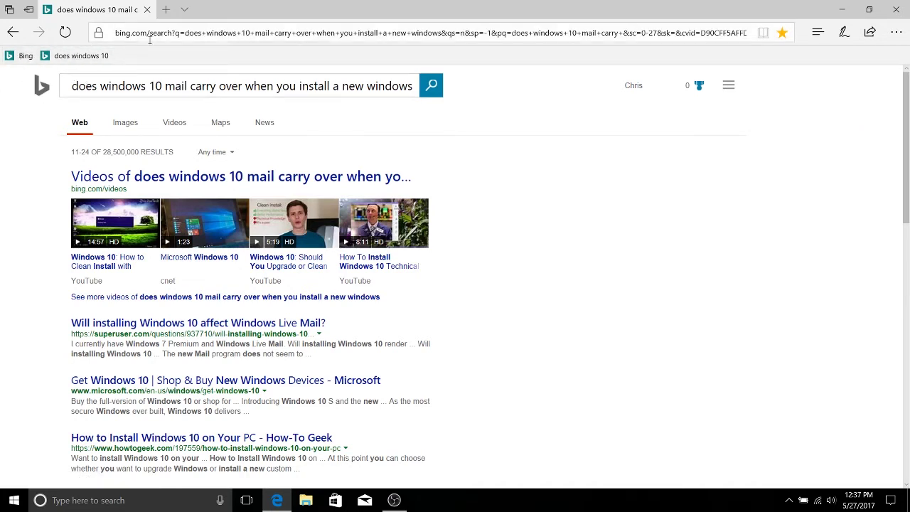
Add a new folder on the favorites bar named 'Favorites of Favorites'
left_click(817, 32)
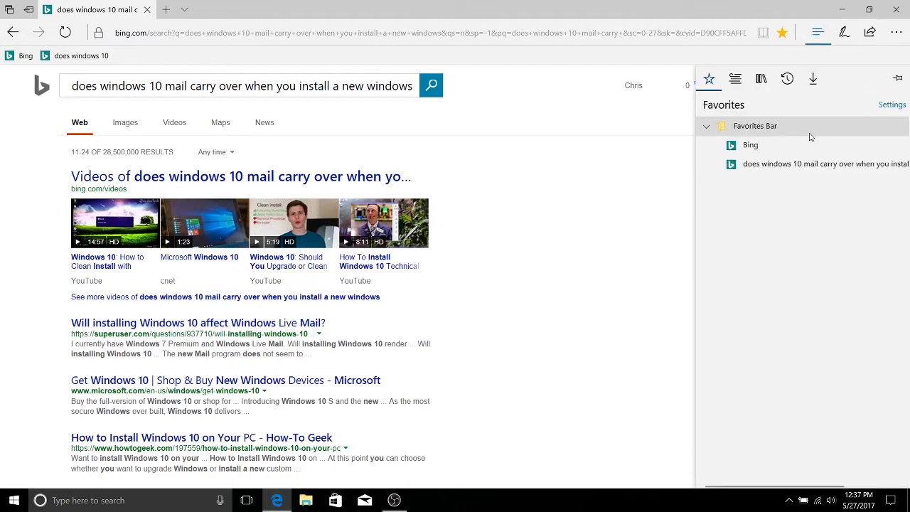
right_click(756, 203)
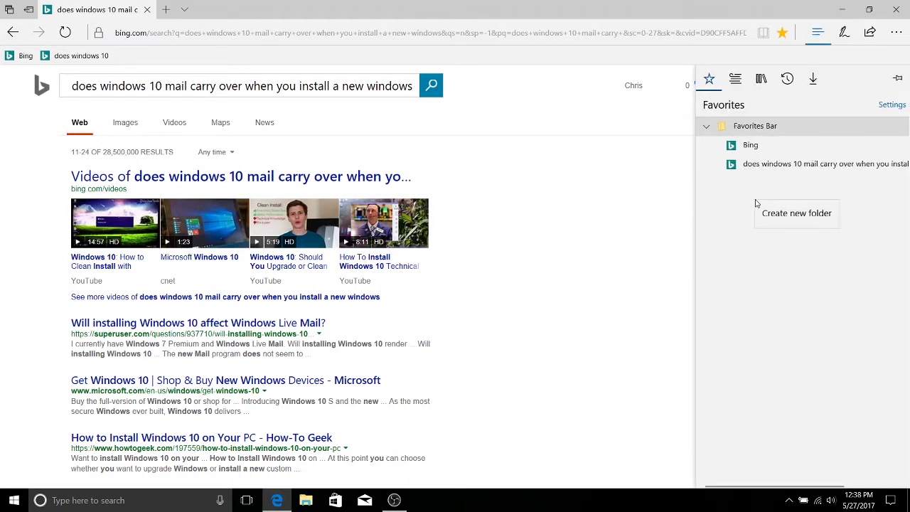
left_click(750, 203)
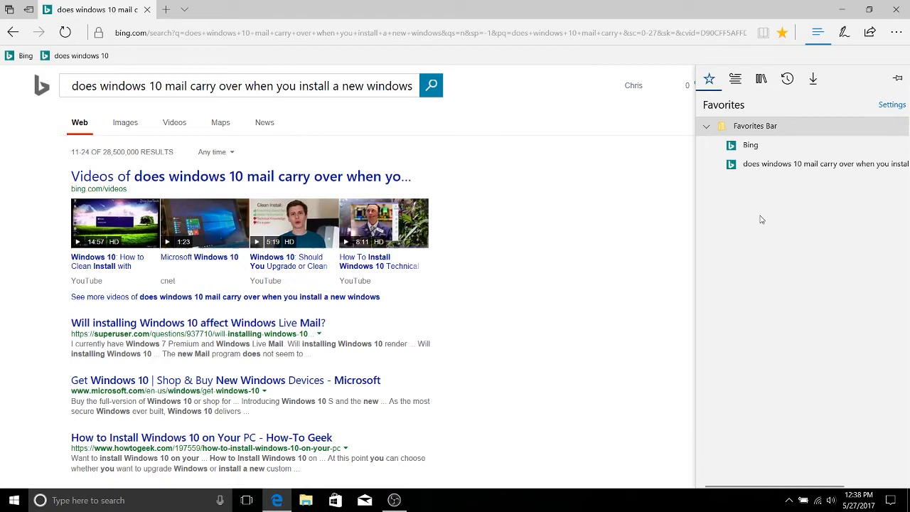
right_click(759, 214)
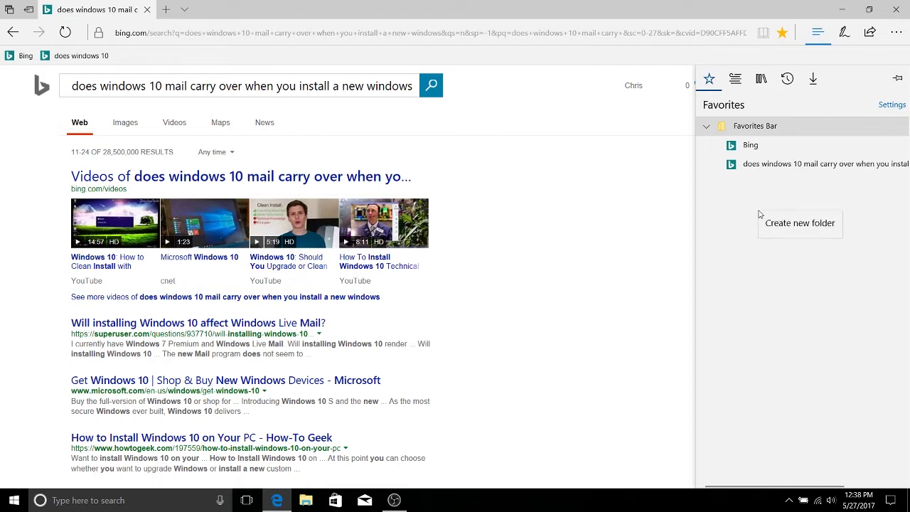
left_click(150, 63)
left_click(149, 63)
right_click(149, 57)
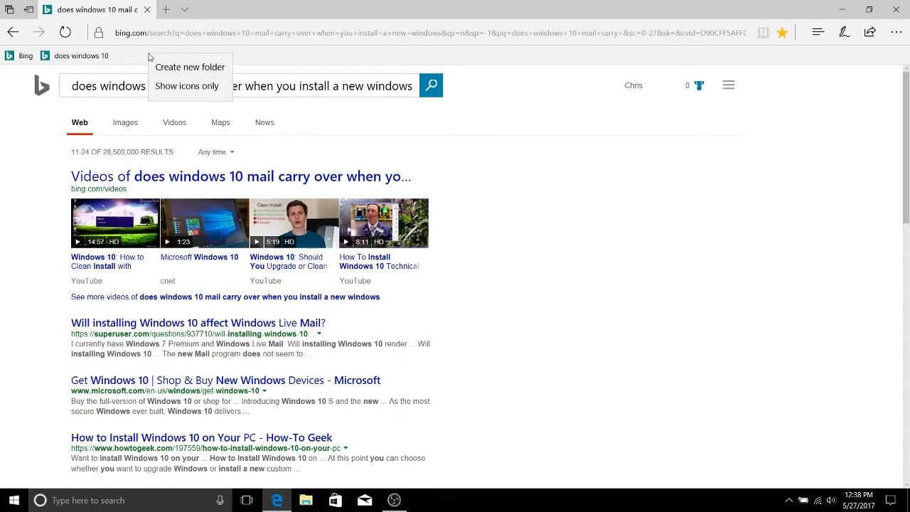
left_click(188, 68)
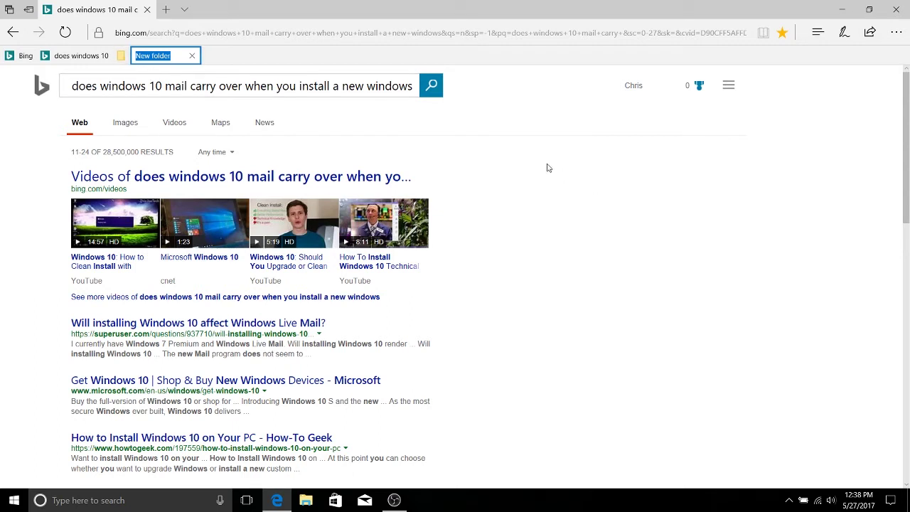
type("Favorites of Favorites")
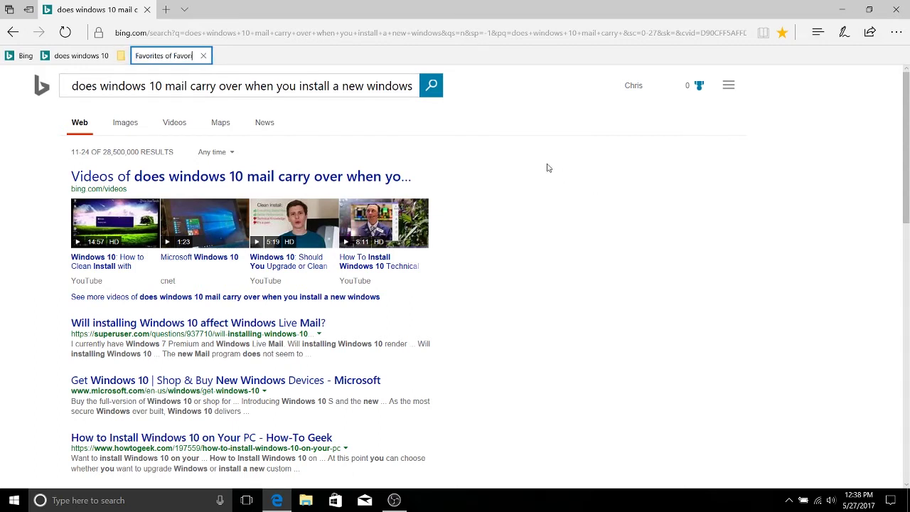
key("Return")
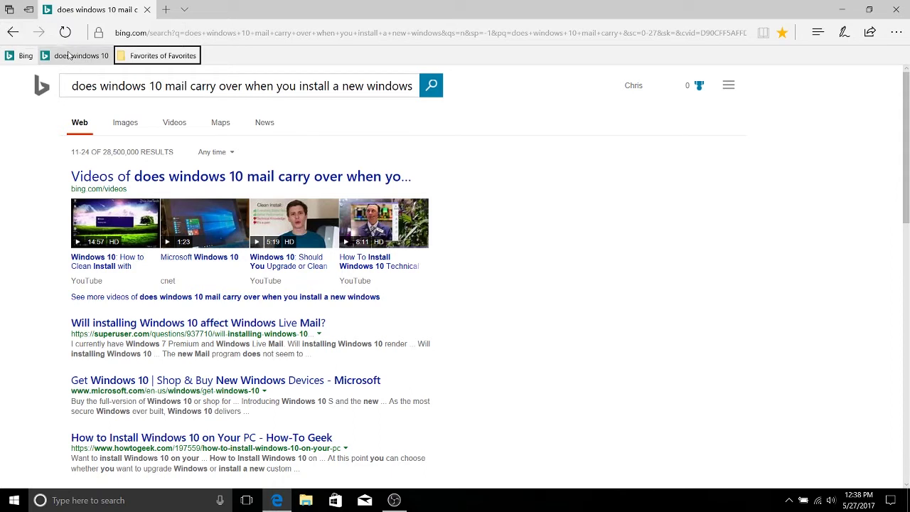
Drag 'does windows 10' and 'Bing' into Favorites of Favorites, then open the folder to verify
left_click_drag(69, 60, 122, 58)
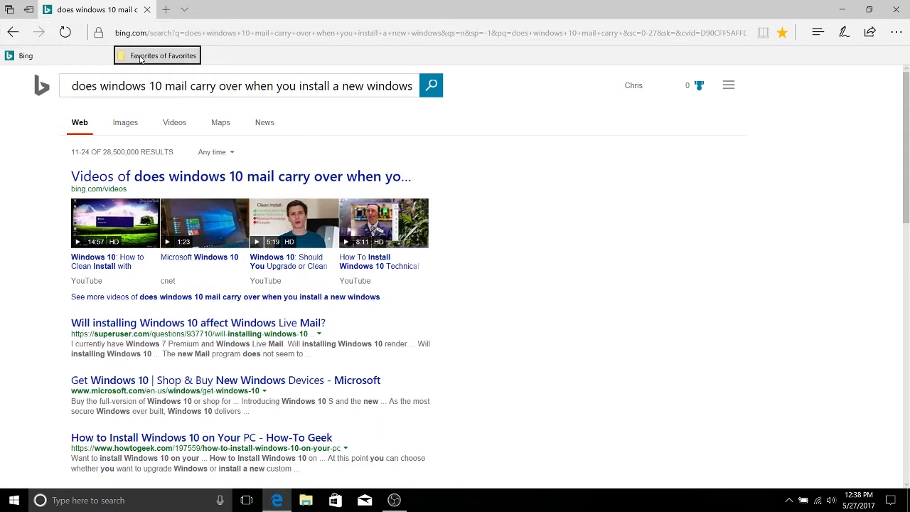
left_click(93, 61)
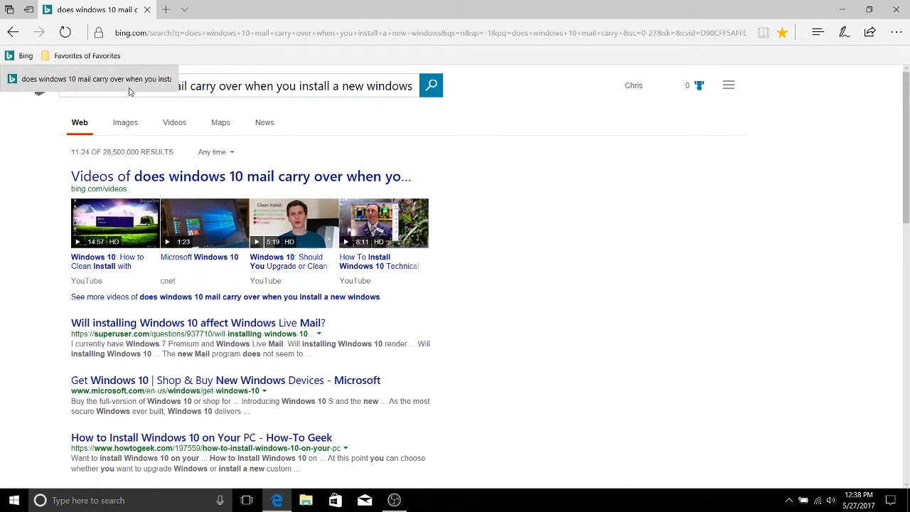
left_click(68, 85)
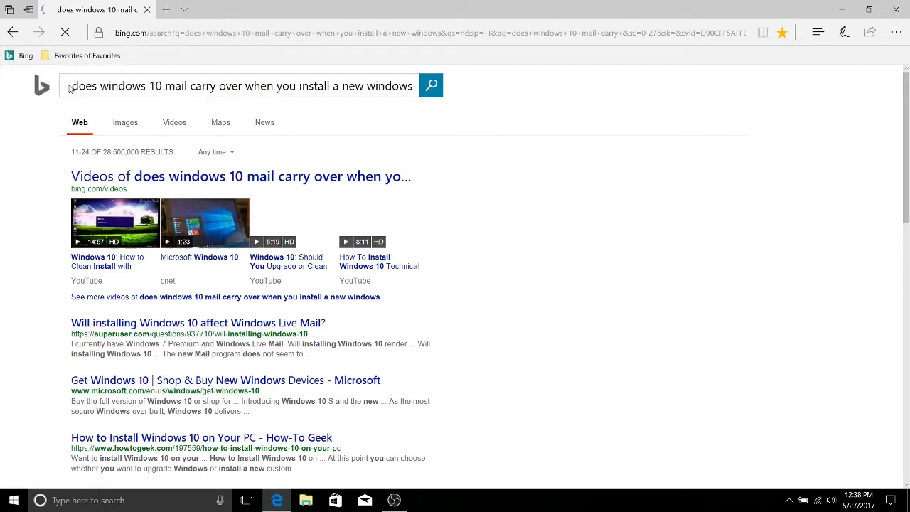
left_click(86, 56)
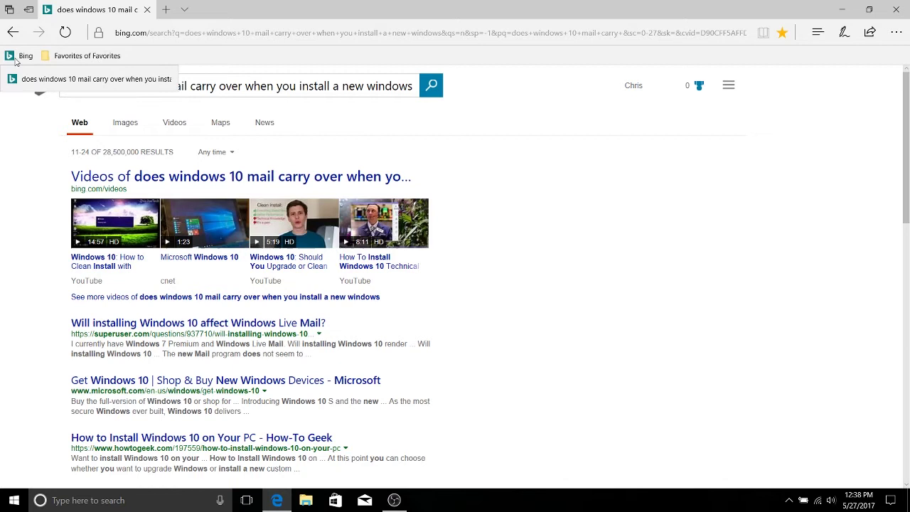
left_click_drag(16, 56, 64, 56)
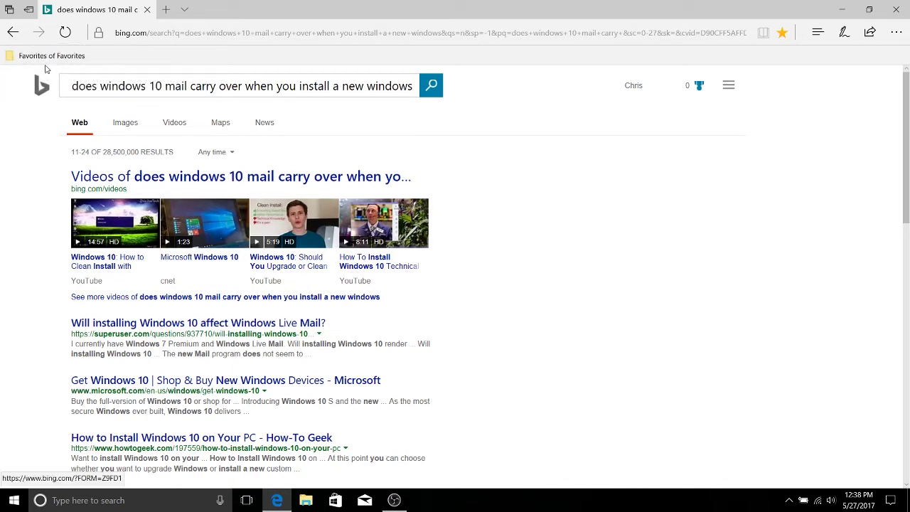
left_click(57, 57)
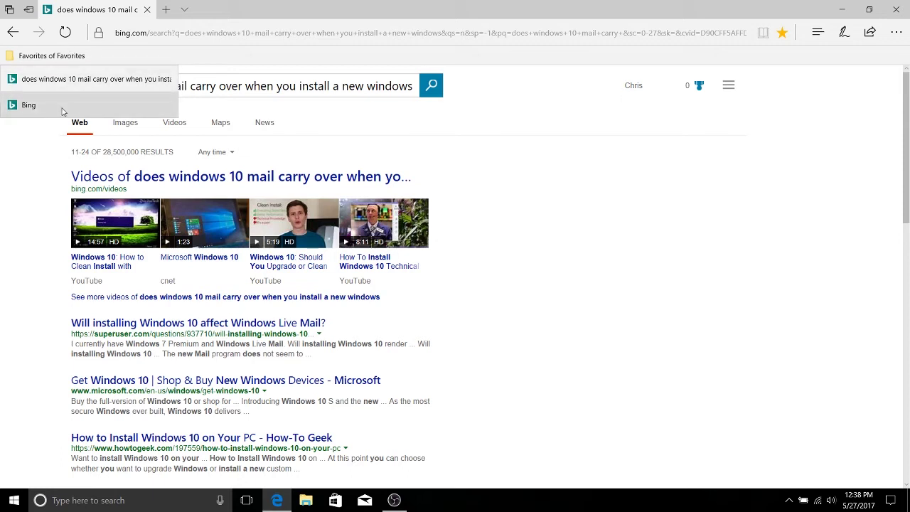
left_click(243, 56)
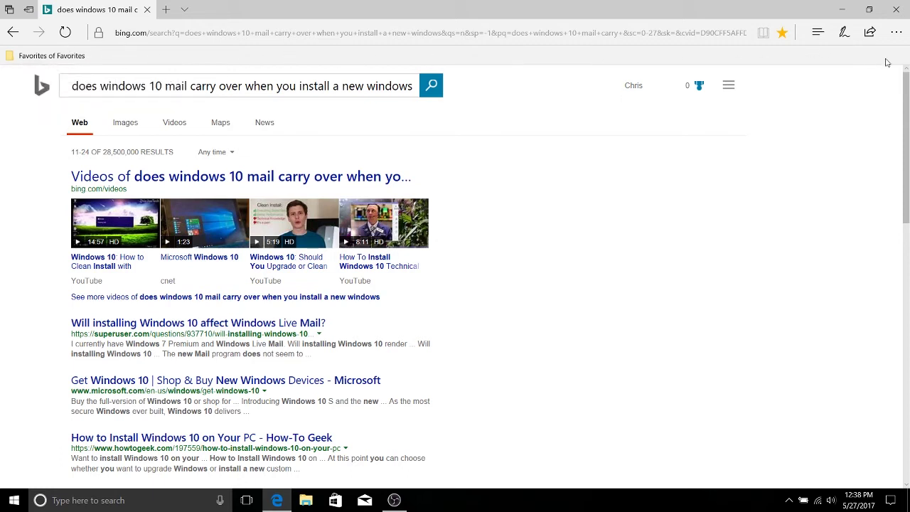
left_click(51, 56)
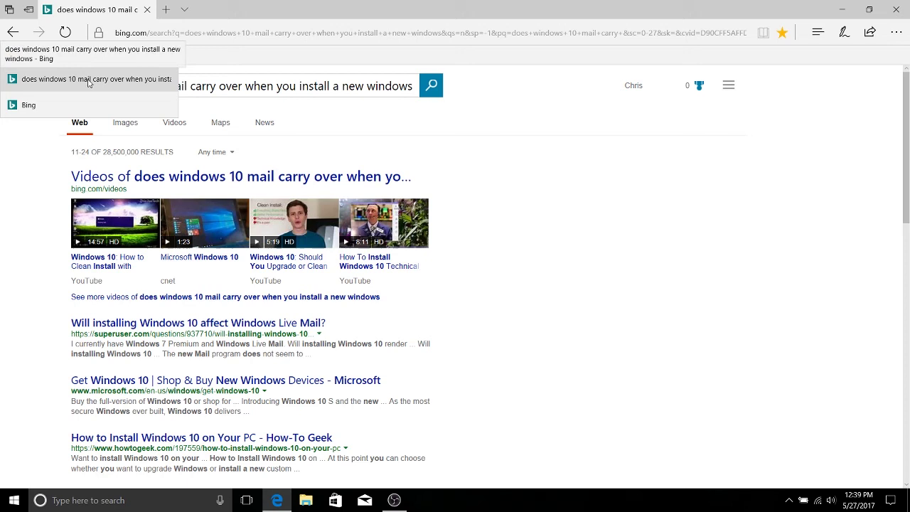
Open the saved search page and remove it from favorites
left_click(35, 82)
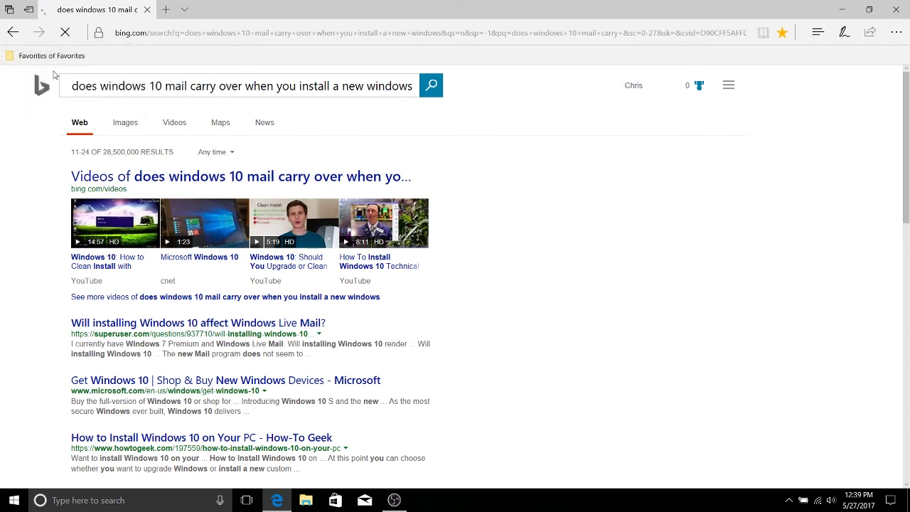
left_click(783, 34)
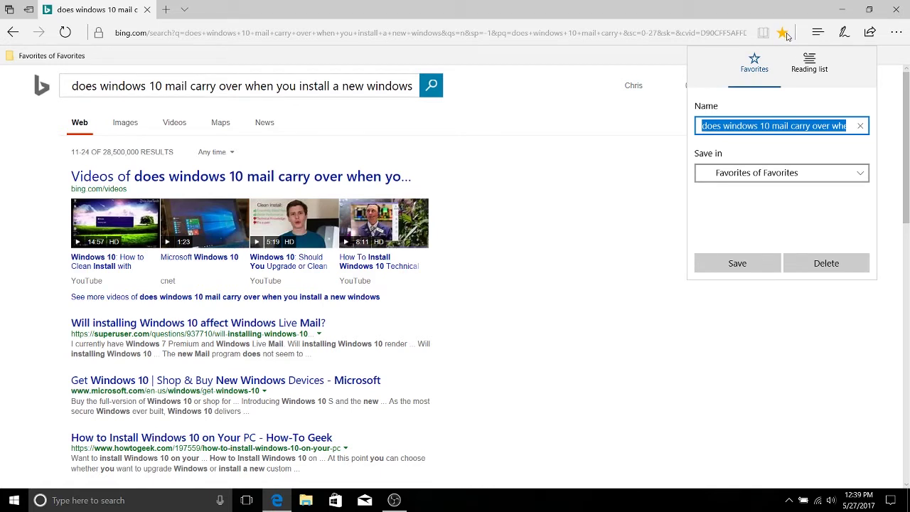
left_click(814, 262)
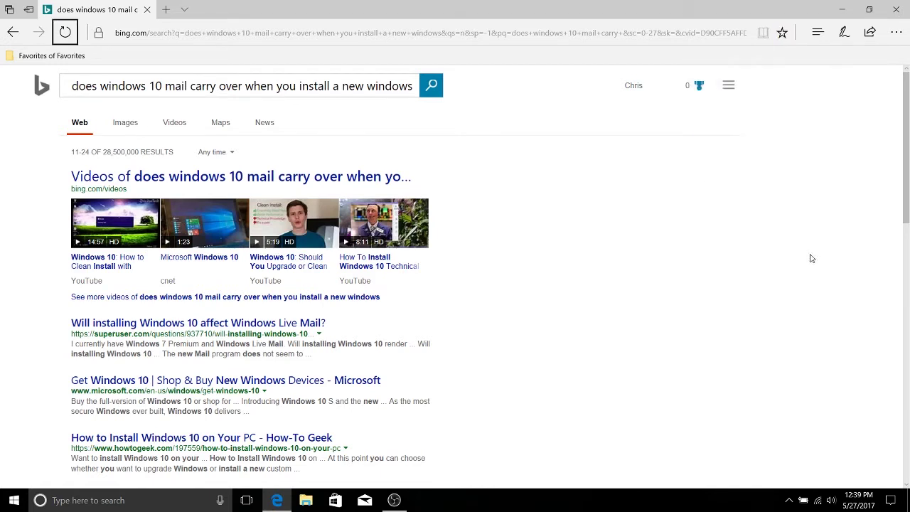
Delete the Bing favorite from the Favorites of Favorites folder
left_click(816, 39)
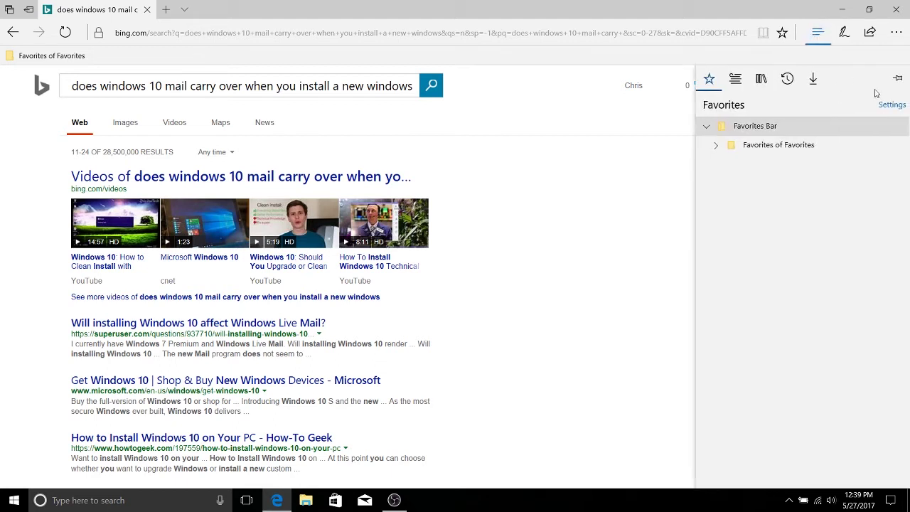
left_click(715, 145)
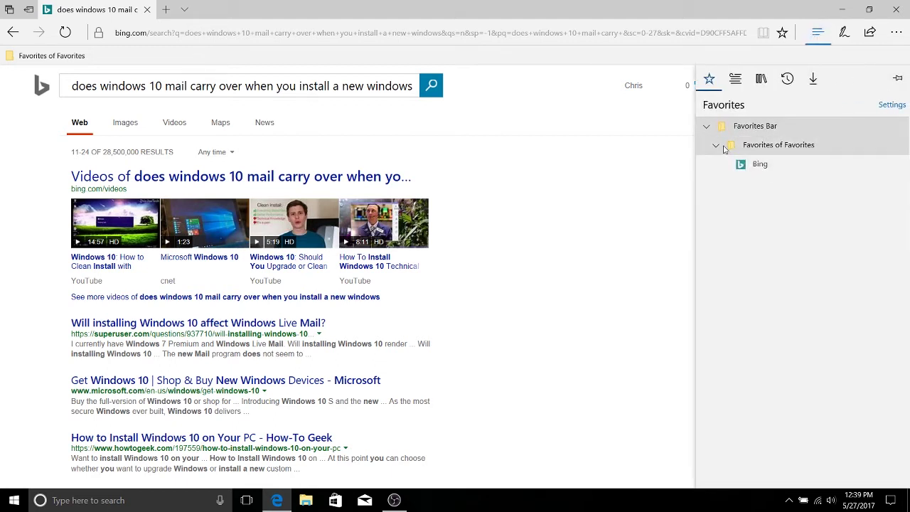
right_click(787, 165)
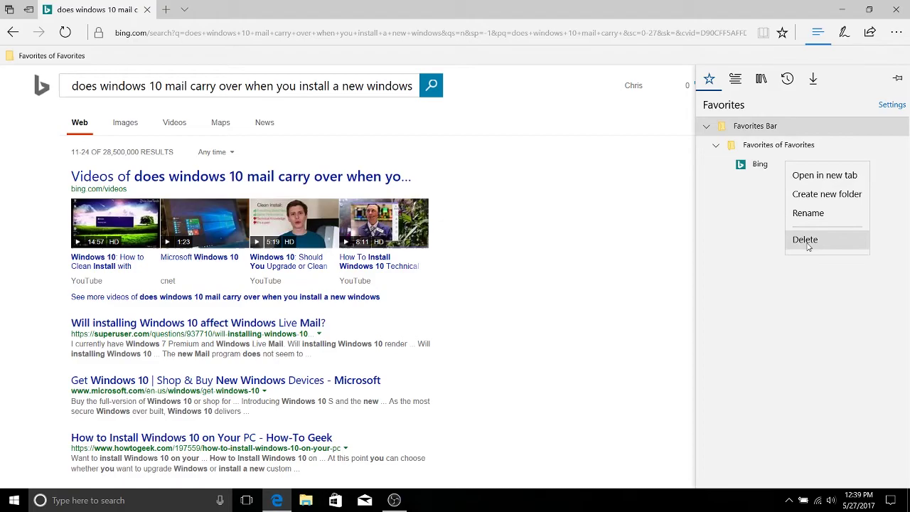
left_click(811, 247)
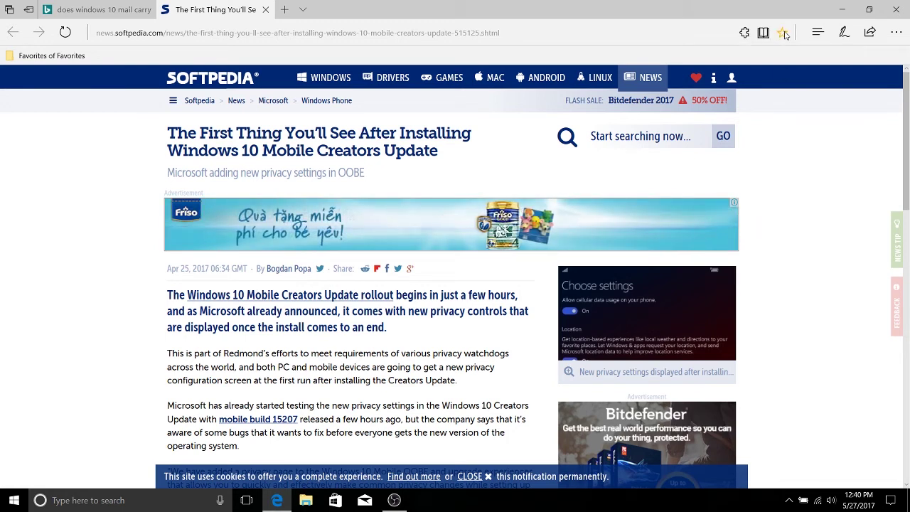
Add the Softpedia Windows 10 Mobile Creators Update article to the Reading list
left_click(817, 32)
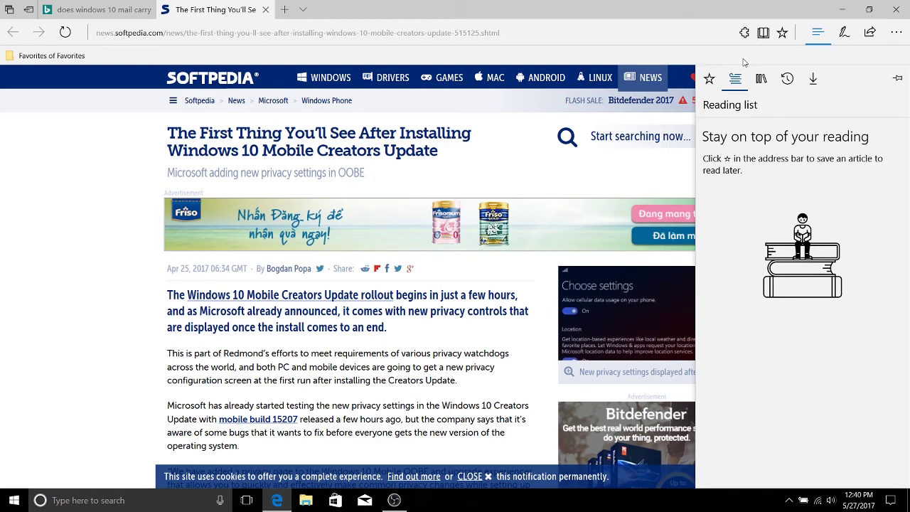
left_click(744, 62)
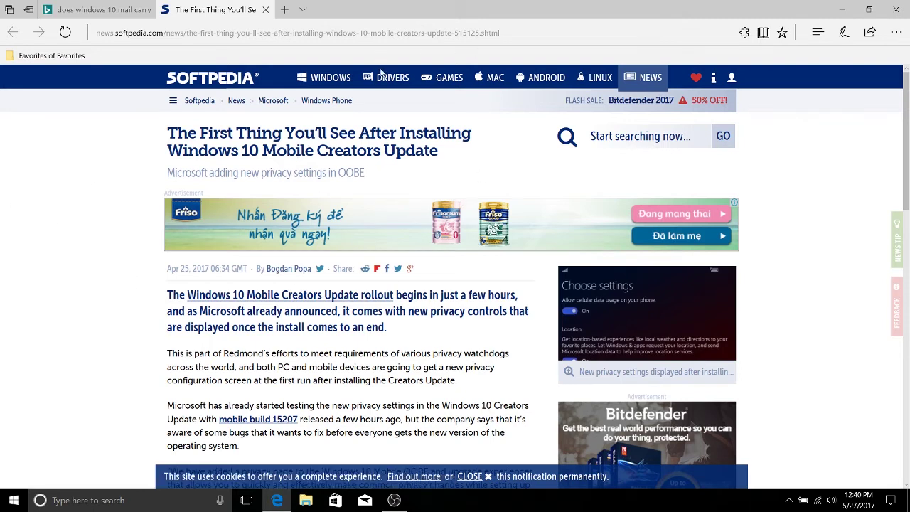
left_click(782, 32)
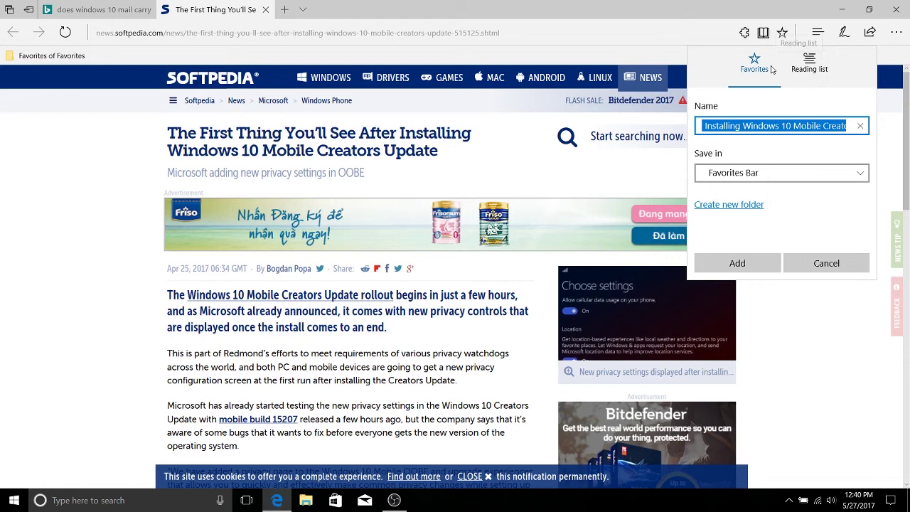
left_click(801, 69)
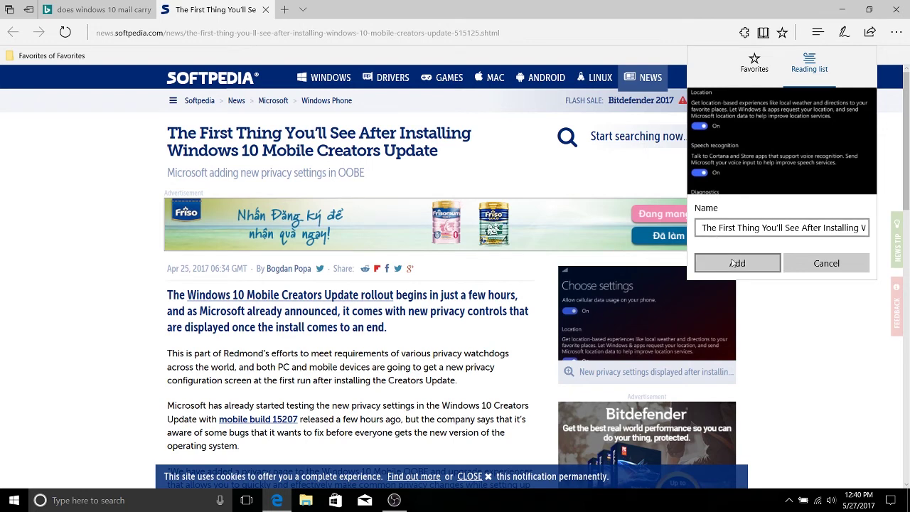
left_click(758, 262)
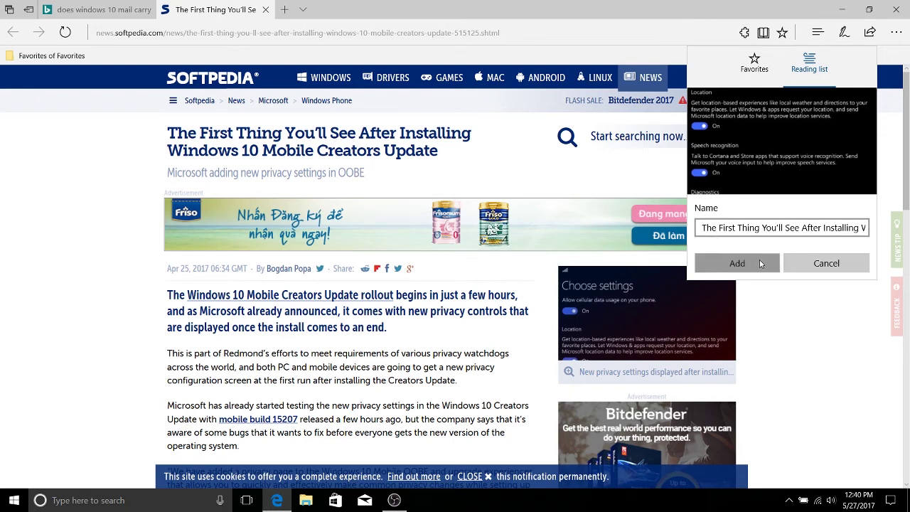
Open the Hub's Reading list to confirm the Softpedia article is listed
left_click(817, 33)
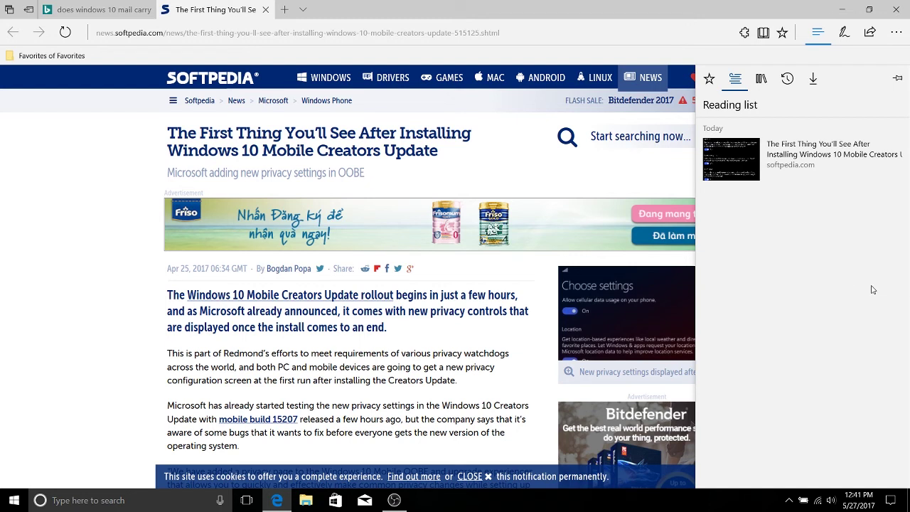
Check that Favorites holds only the empty Favorites of Favorites folder, then close the pane
left_click(709, 78)
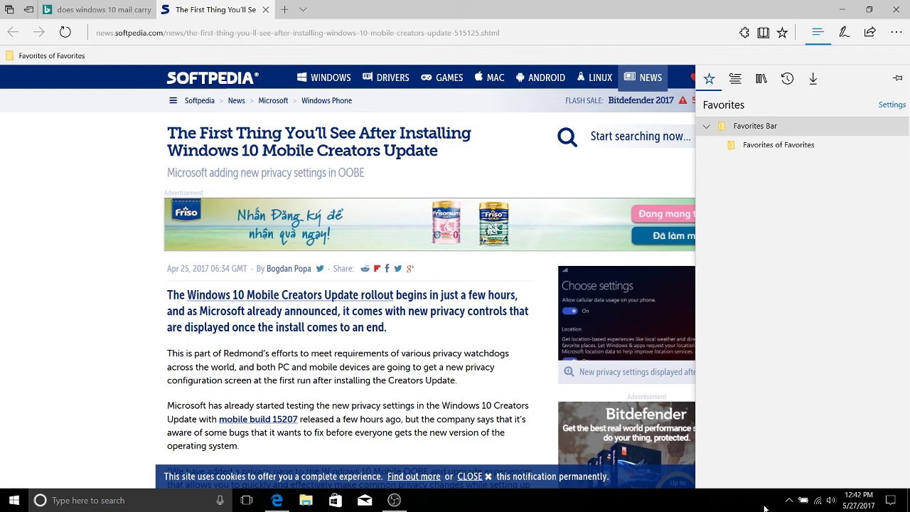
left_click(529, 144)
left_click(788, 499)
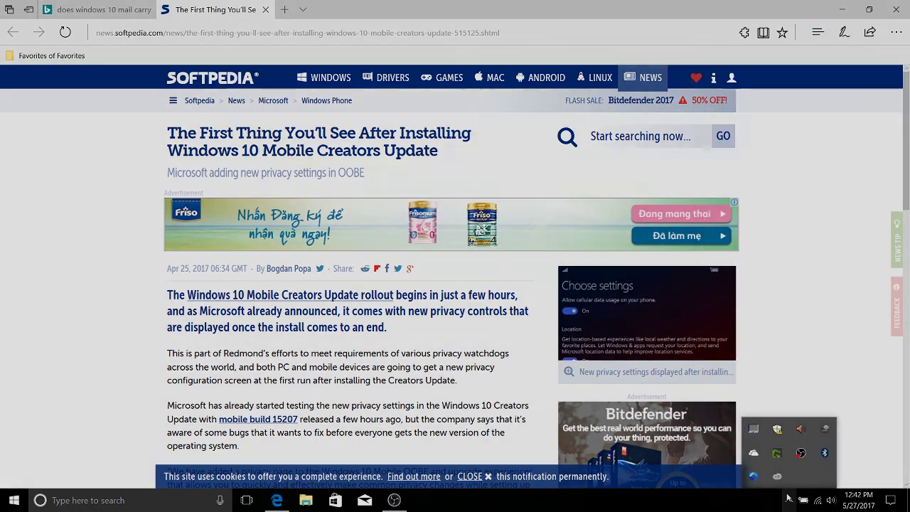